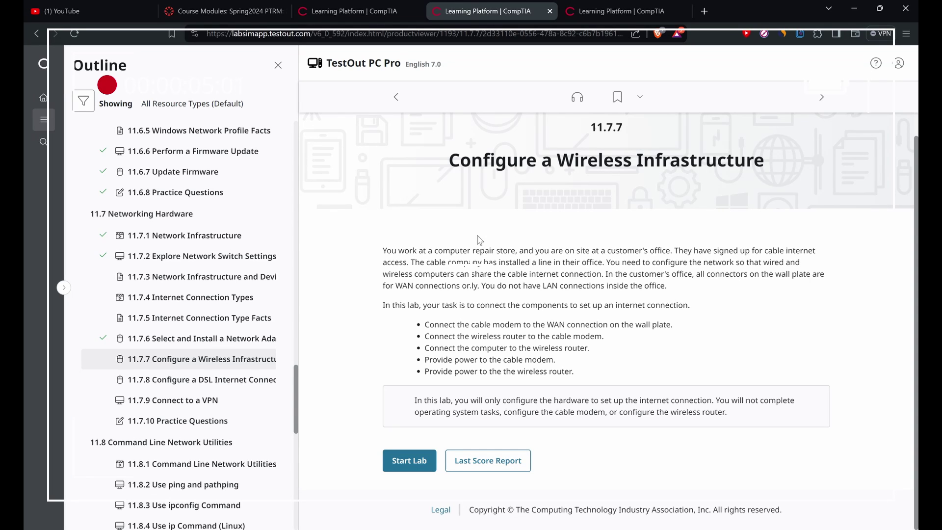
Read the 11.7.7 lab description, then bring up the running lab simulation with Home-PC on the bench
{"action": "scroll", "coordinate": [480, 240], "scroll_direction": "up", "scroll_amount": 1}
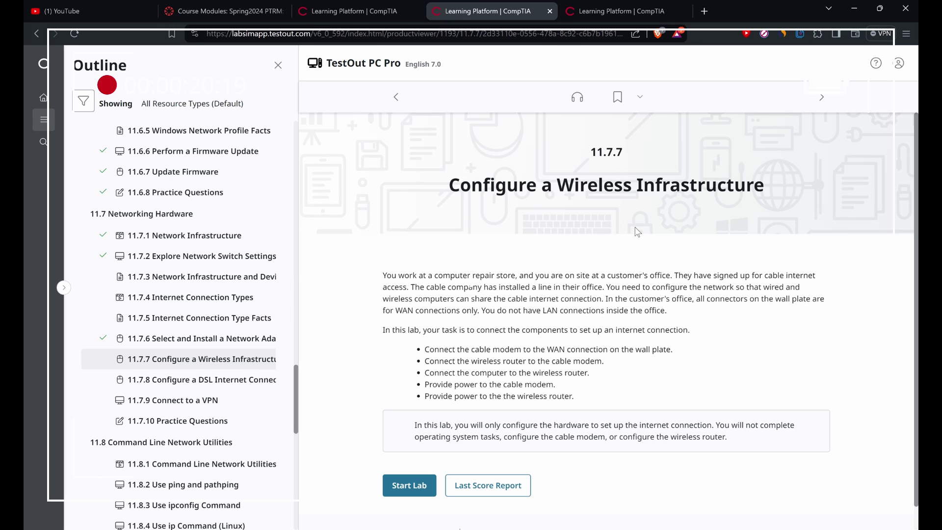
{"action": "left_click", "coordinate": [601, 8]}
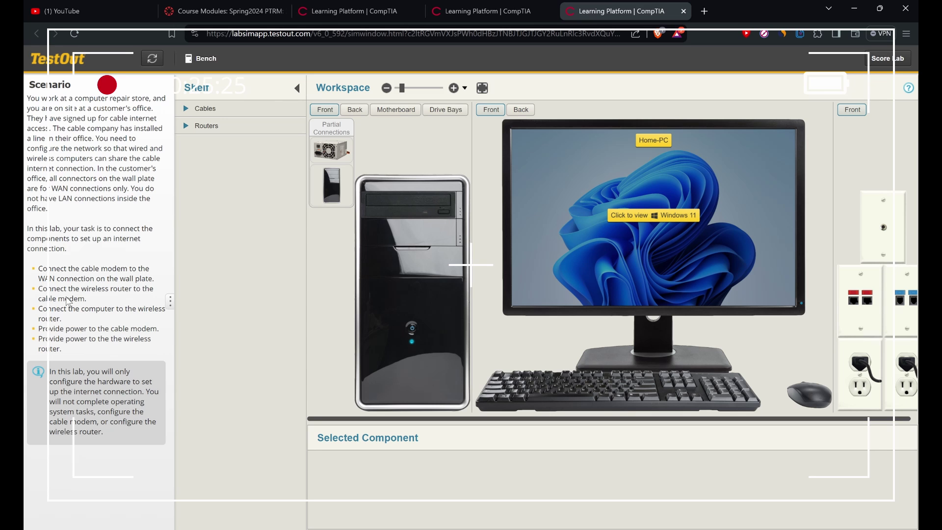
Read through the Scenario pane's list of lab tasks
{"action": "left_click_drag", "start_coordinate": [34, 273], "coordinate": [129, 359]}
{"action": "left_click", "coordinate": [129, 358]}
Place the cable modem from the Routers shelf onto the bench
{"action": "left_click", "coordinate": [208, 126]}
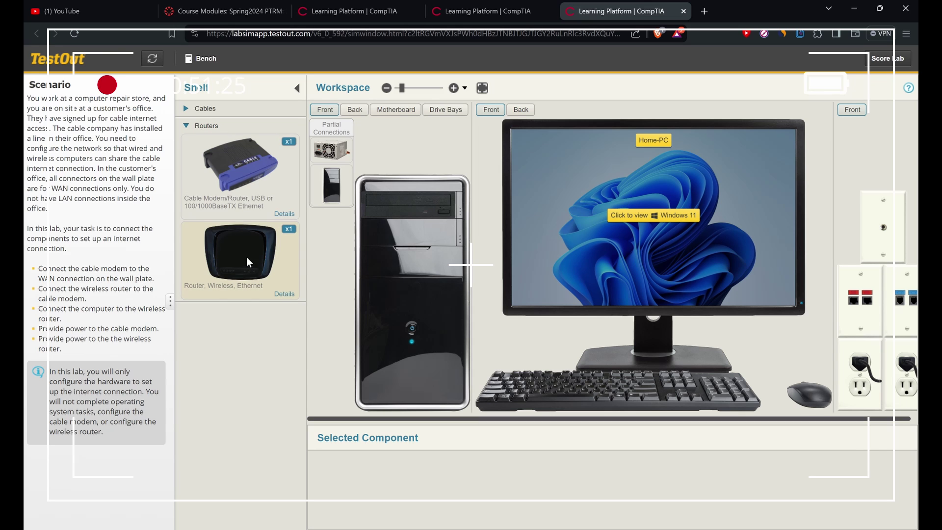
{"action": "left_click_drag", "start_coordinate": [240, 189], "coordinate": [832, 308]}
{"action": "left_click_drag", "start_coordinate": [784, 418], "coordinate": [899, 419]}
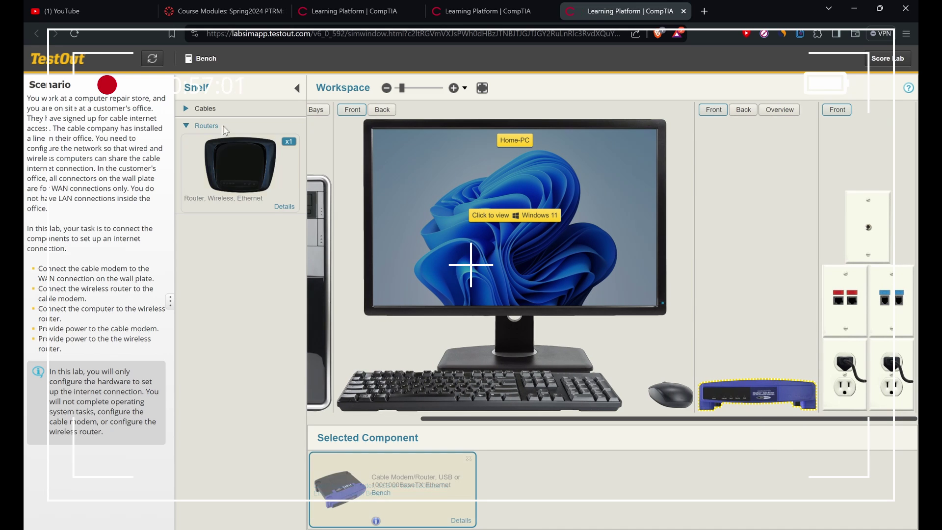
Connect the modem's rear coax port to the wall plate's WAN coax jack with RG-6 coaxial cable
{"action": "left_click", "coordinate": [214, 109]}
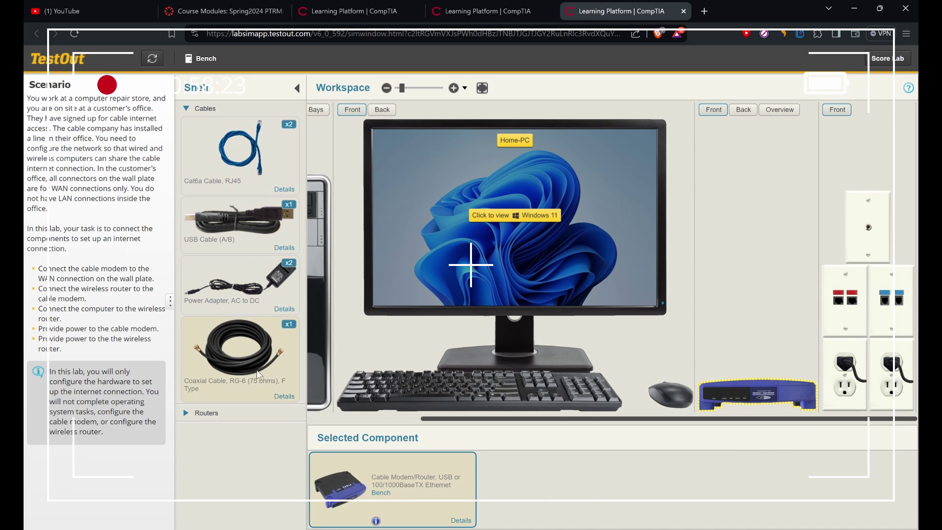
{"action": "mouse_move", "coordinate": [238, 348]}
{"action": "left_mouse_down"}
{"action": "mouse_move", "coordinate": [685, 366]}
{"action": "mouse_move", "coordinate": [812, 395]}
{"action": "mouse_move", "coordinate": [336, 258]}
{"action": "mouse_move", "coordinate": [235, 338]}
{"action": "left_mouse_up"}
{"action": "left_click", "coordinate": [750, 109]}
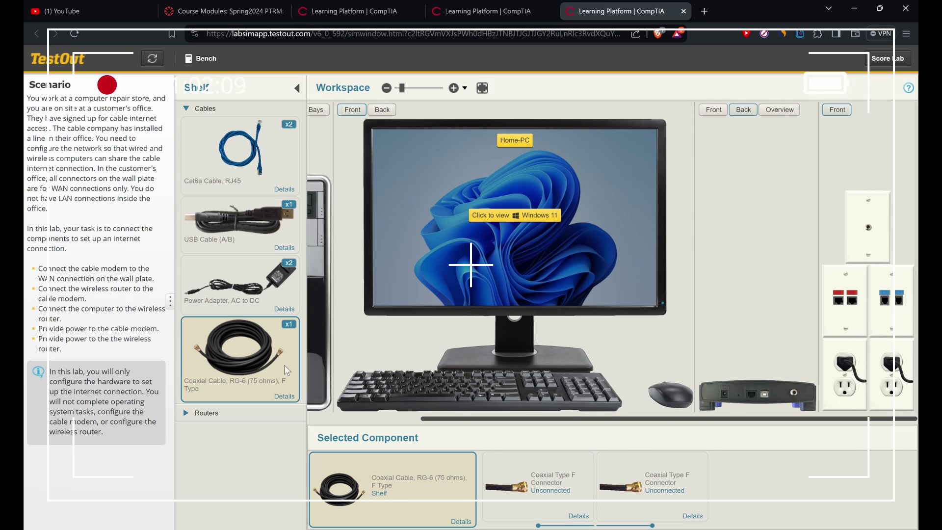
{"action": "left_click_drag", "start_coordinate": [277, 364], "coordinate": [794, 392]}
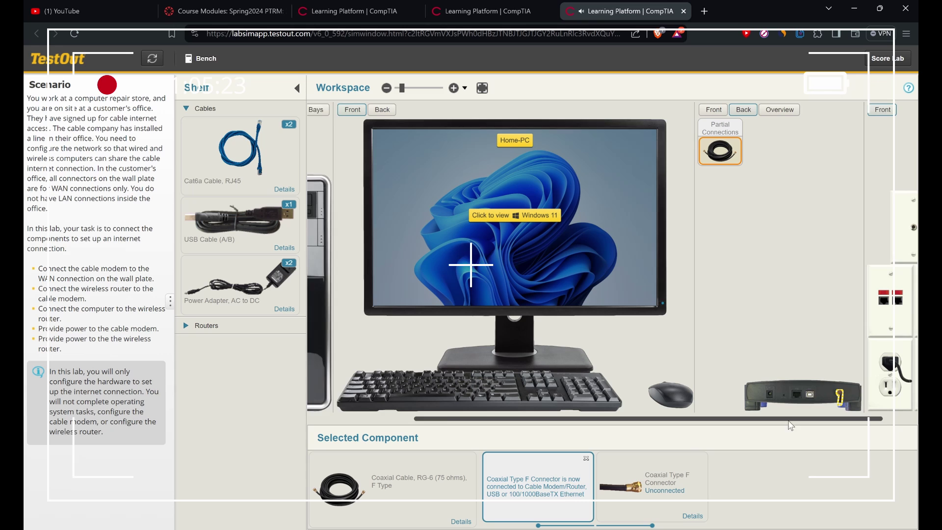
{"action": "scroll", "coordinate": [790, 425], "scroll_direction": "right", "scroll_amount": 2}
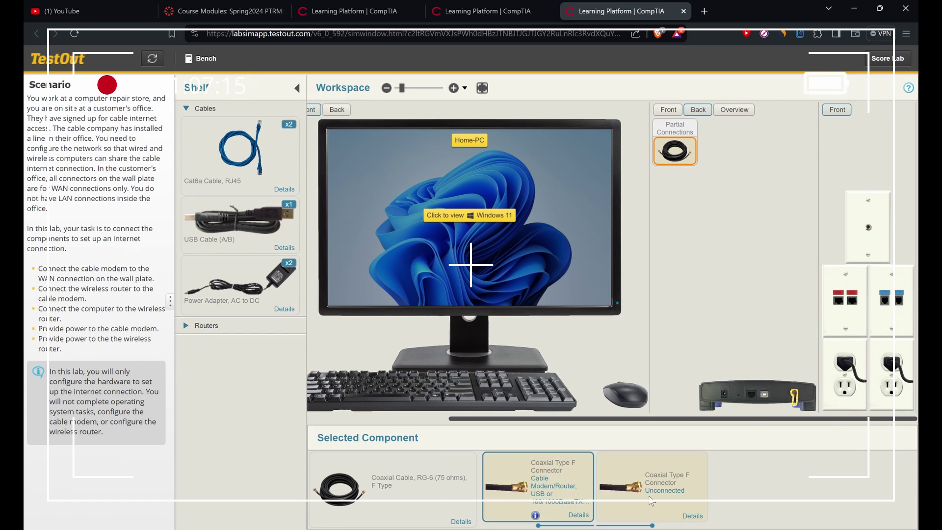
{"action": "left_click_drag", "start_coordinate": [651, 500], "coordinate": [868, 250]}
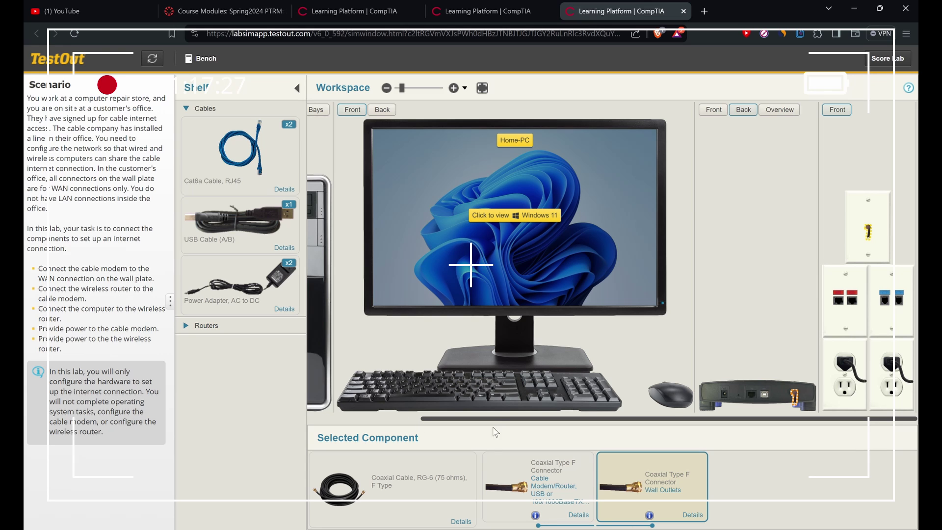
Place the wireless router beside the cable modem, turned to show its rear ports
{"action": "left_click_drag", "start_coordinate": [495, 421], "coordinate": [331, 423]}
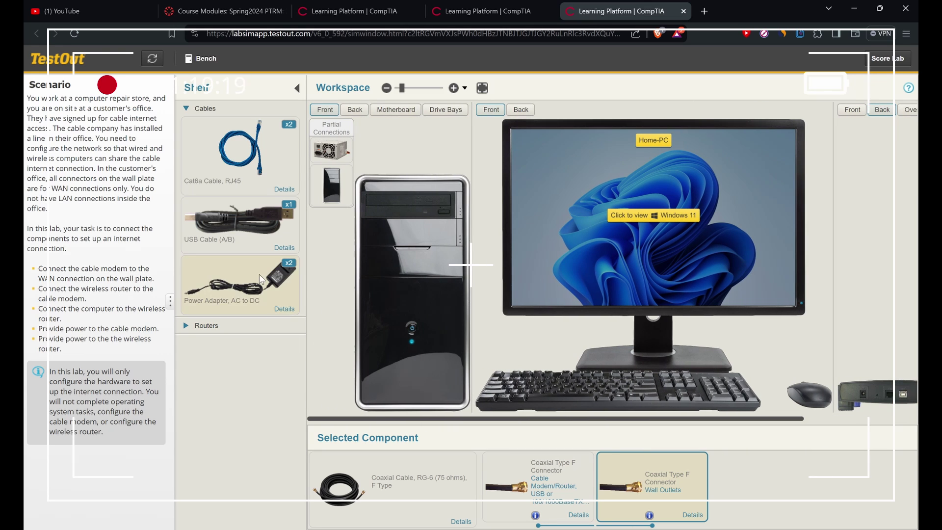
{"action": "left_click", "coordinate": [202, 325]}
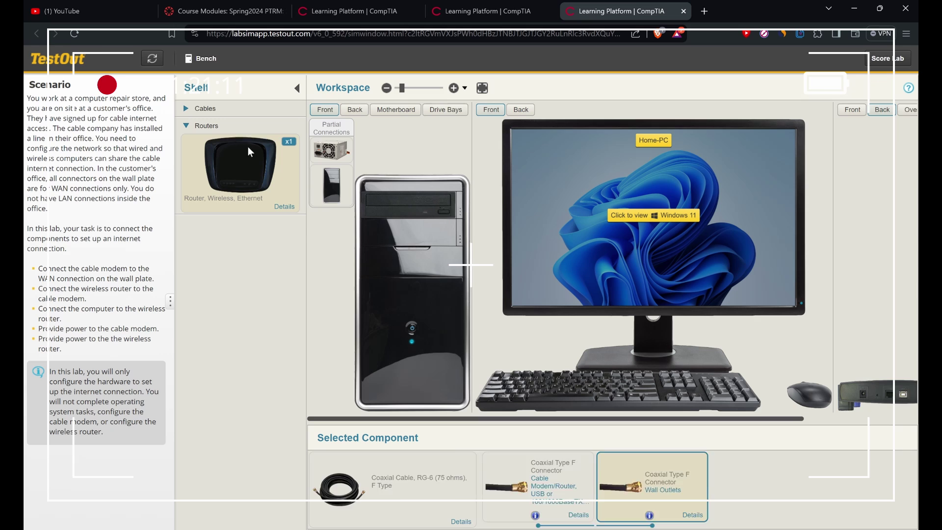
{"action": "left_click_drag", "start_coordinate": [248, 147], "coordinate": [841, 281]}
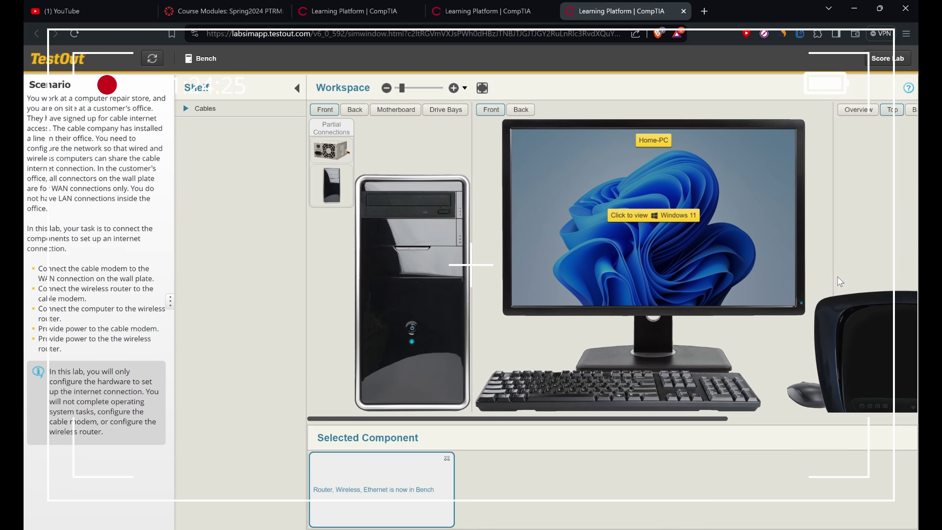
{"action": "left_click_drag", "start_coordinate": [696, 420], "coordinate": [885, 419]}
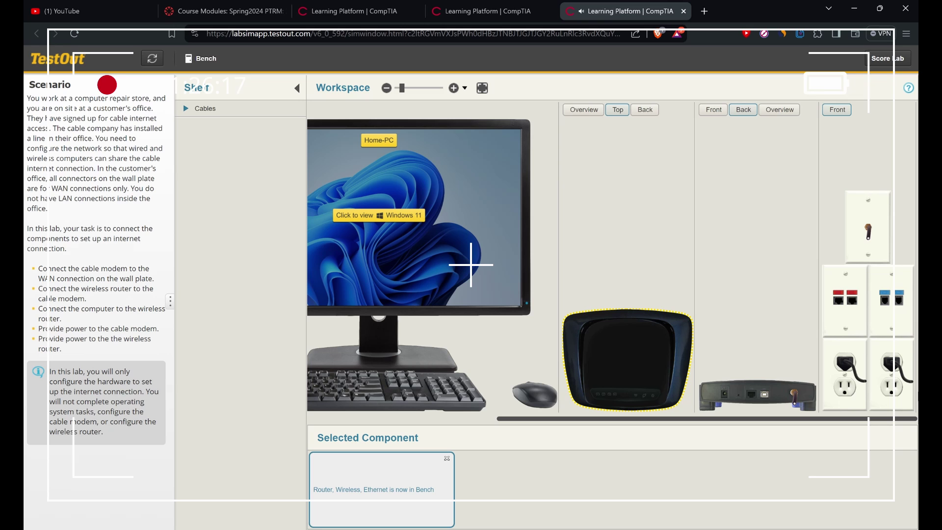
{"action": "left_click", "coordinate": [643, 110]}
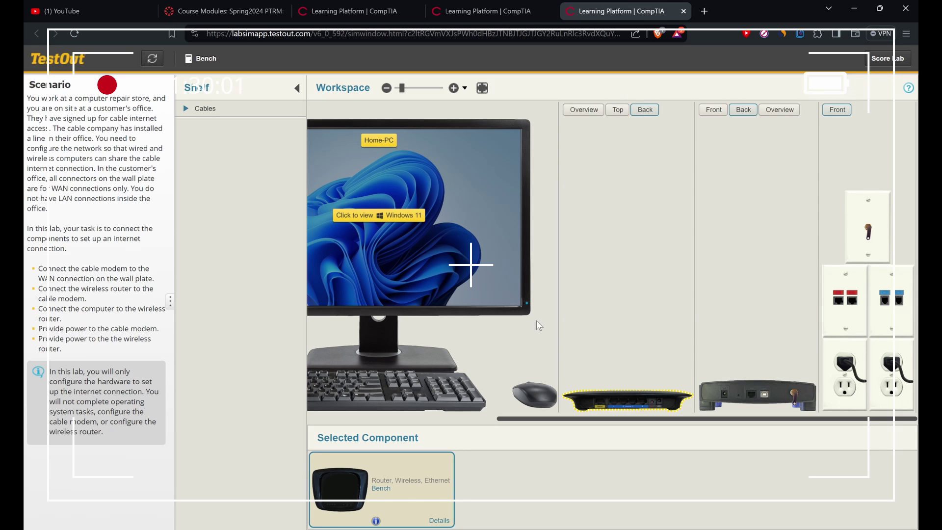
{"action": "left_click", "coordinate": [204, 110]}
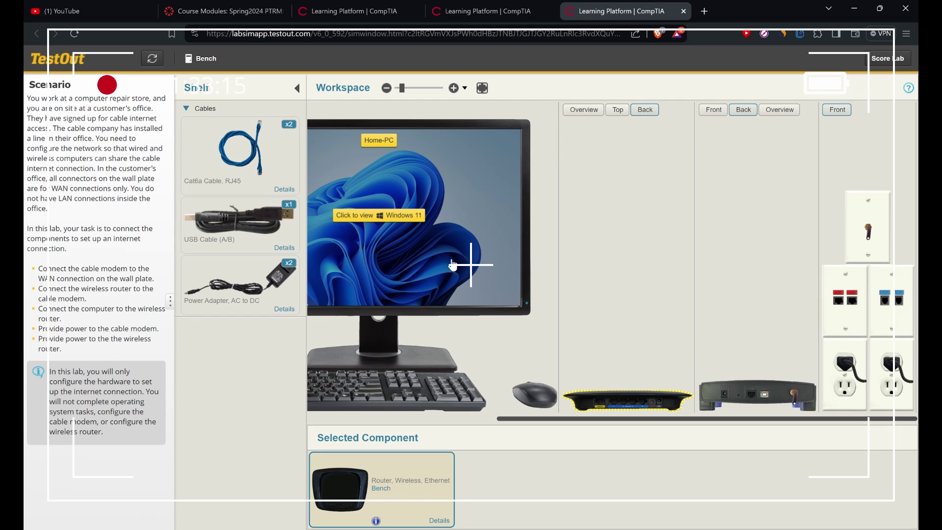
Link the wireless router's Ethernet port to the cable modem's Ethernet port with Cat6a cable
{"action": "left_click_drag", "start_coordinate": [246, 157], "coordinate": [601, 404]}
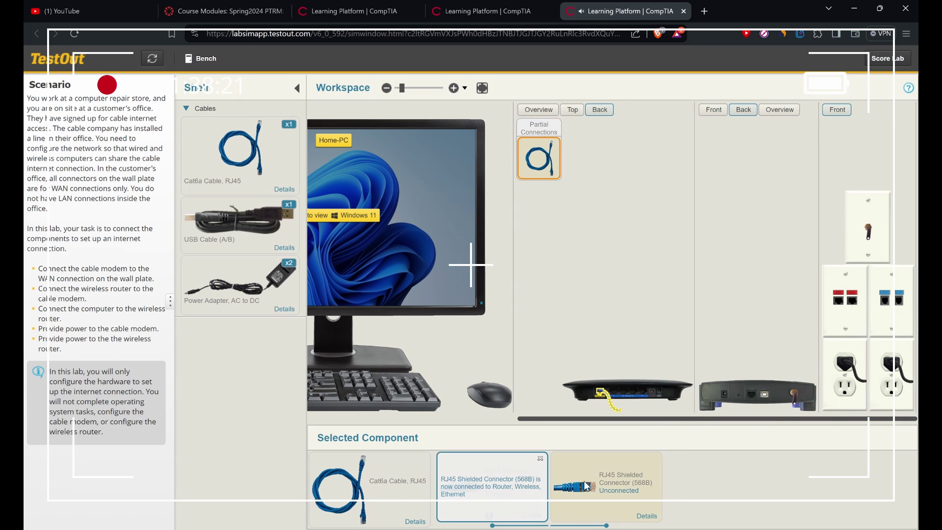
{"action": "left_click_drag", "start_coordinate": [581, 486], "coordinate": [754, 400]}
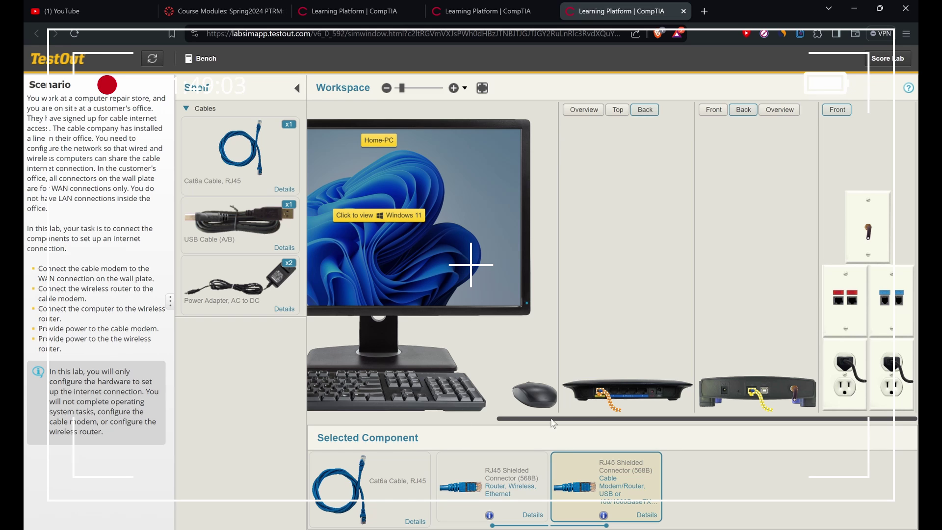
{"action": "left_click_drag", "start_coordinate": [553, 420], "coordinate": [358, 419]}
Join the Home-PC's motherboard NIC to a wireless router Ethernet port with Cat6a cable
{"action": "left_click", "coordinate": [355, 110]}
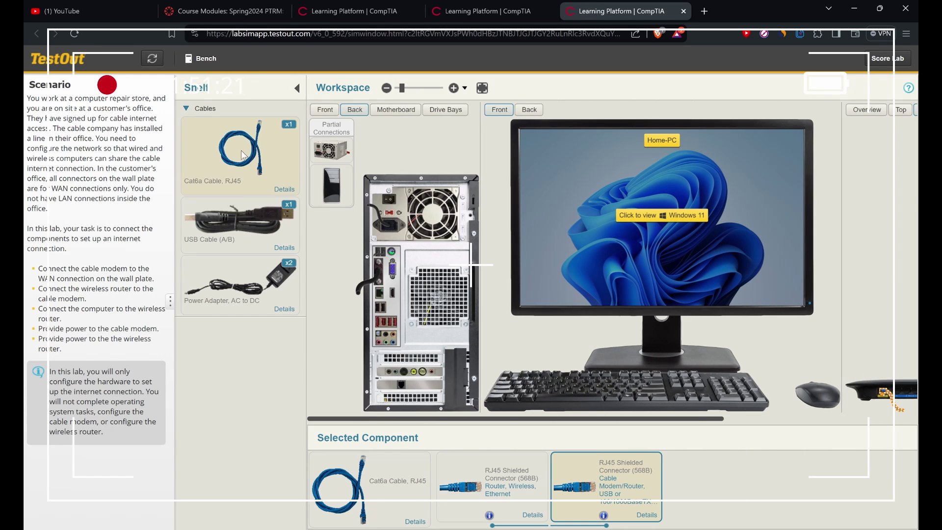
{"action": "left_click_drag", "start_coordinate": [242, 155], "coordinate": [401, 326]}
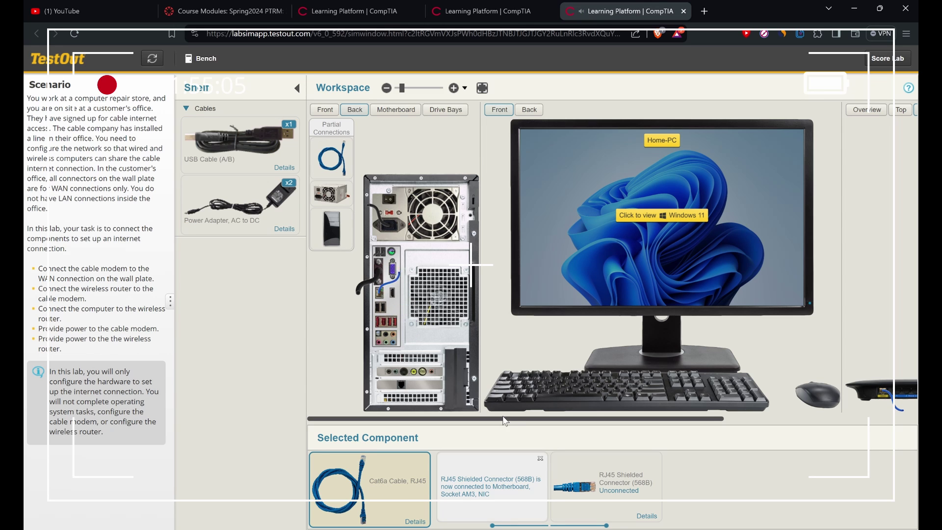
{"action": "left_click_drag", "start_coordinate": [512, 419], "coordinate": [702, 434]}
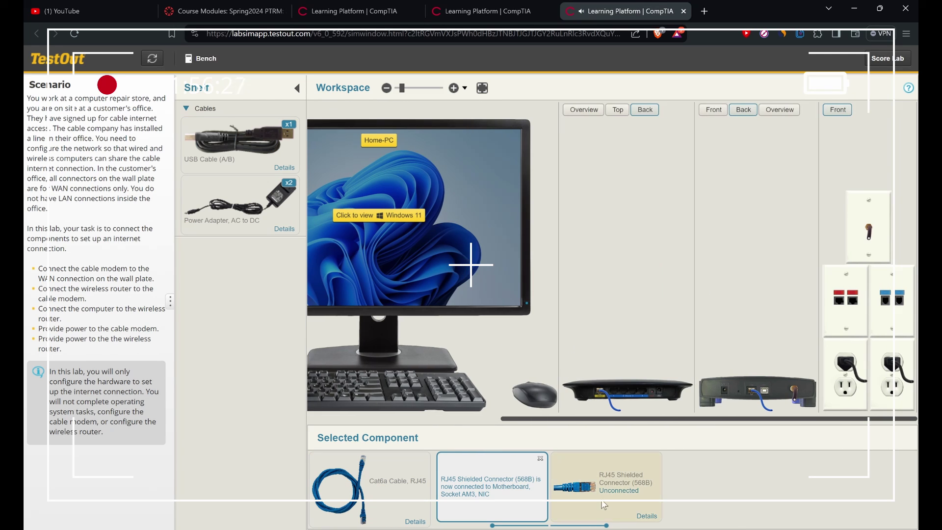
{"action": "left_click_drag", "start_coordinate": [607, 503], "coordinate": [495, 419]}
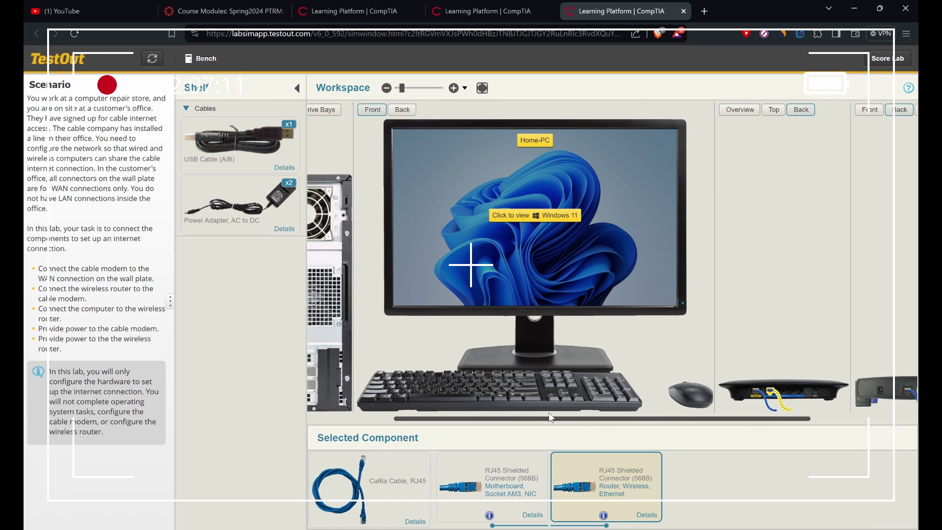
Plug a power adapter's DC connector into the cable modem and its AC end into a wall outlet
{"action": "left_click_drag", "start_coordinate": [553, 421], "coordinate": [742, 425]}
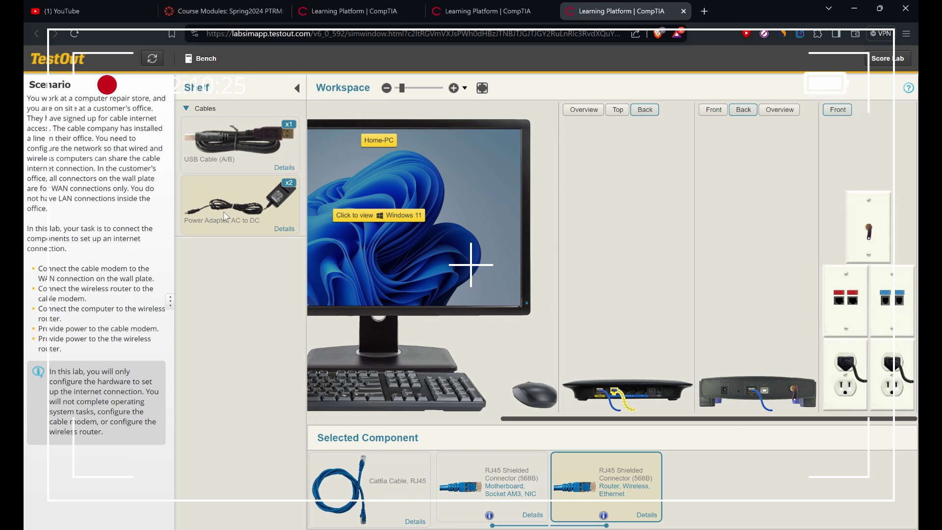
{"action": "left_click_drag", "start_coordinate": [226, 216], "coordinate": [725, 395]}
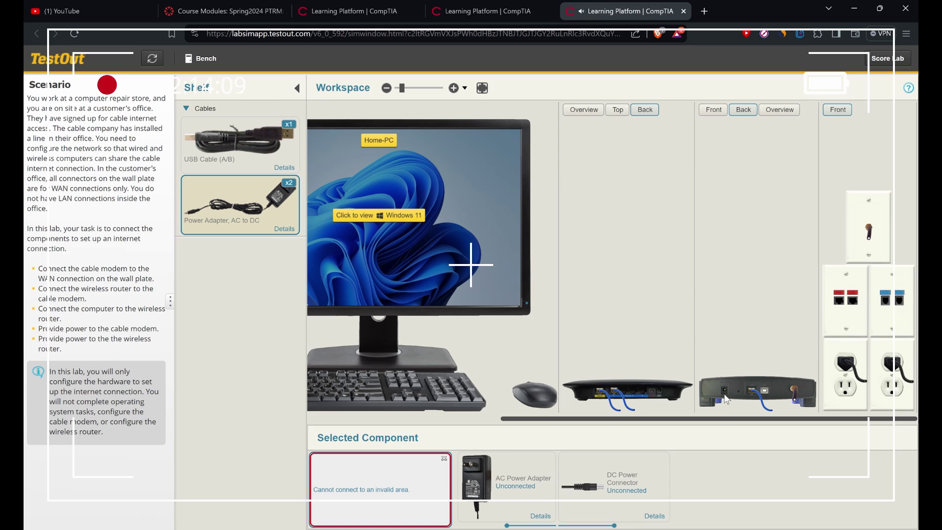
{"action": "left_click_drag", "start_coordinate": [254, 218], "coordinate": [726, 391]}
{"action": "left_click", "coordinate": [787, 448]}
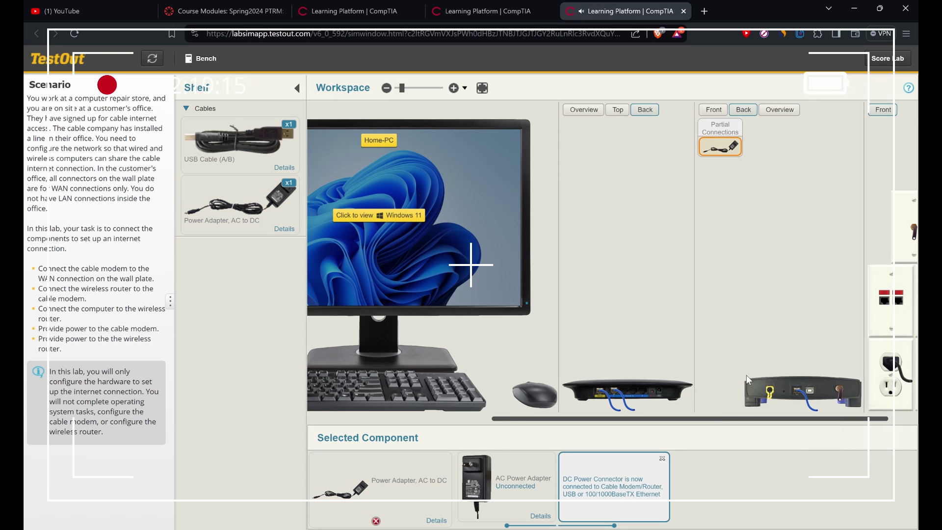
{"action": "scroll", "coordinate": [736, 419], "scroll_direction": "right", "scroll_amount": 2}
{"action": "left_click_drag", "start_coordinate": [463, 481], "coordinate": [846, 379]}
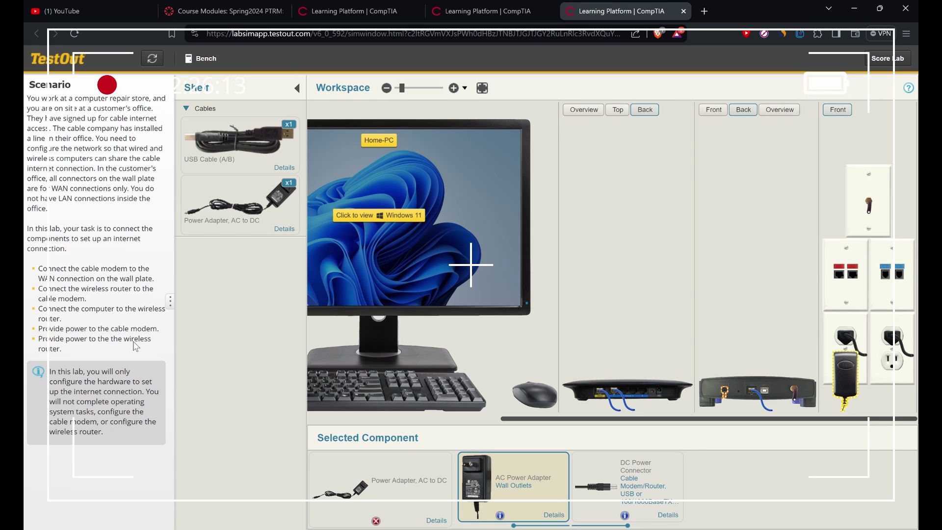
{"action": "left_click_drag", "start_coordinate": [248, 203], "coordinate": [658, 390]}
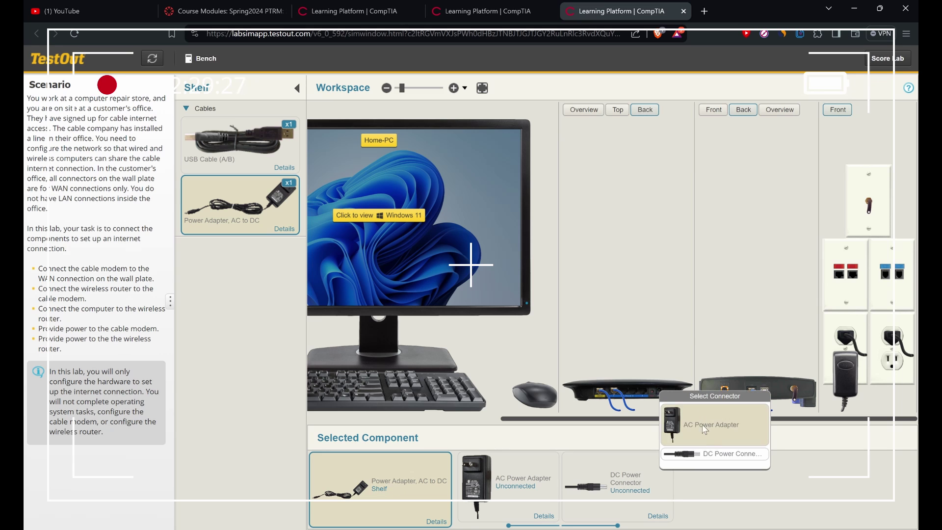
Plug the last adapter's DC connector into the wireless router and its AC end into the second wall outlet
{"action": "left_click", "coordinate": [707, 454]}
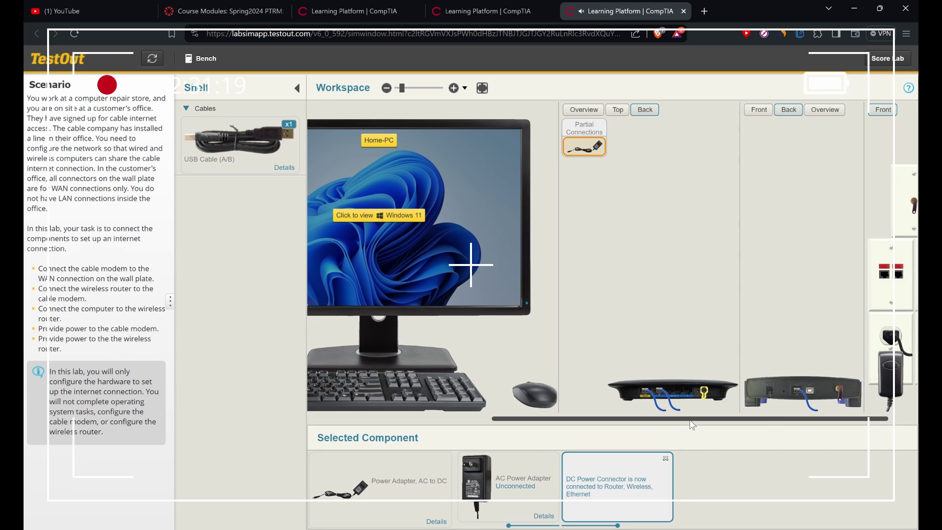
{"action": "left_click_drag", "start_coordinate": [692, 419], "coordinate": [720, 420]}
{"action": "left_click_drag", "start_coordinate": [505, 486], "coordinate": [900, 365]}
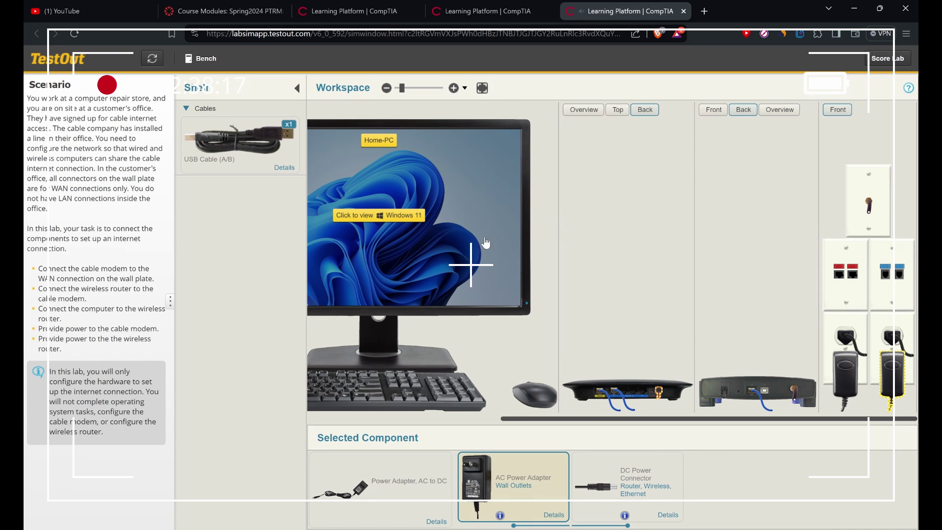
Confirm Home-PC's Ethernet connection in Network and Internet settings, then score the lab for 5/5
{"action": "left_click", "coordinate": [371, 215]}
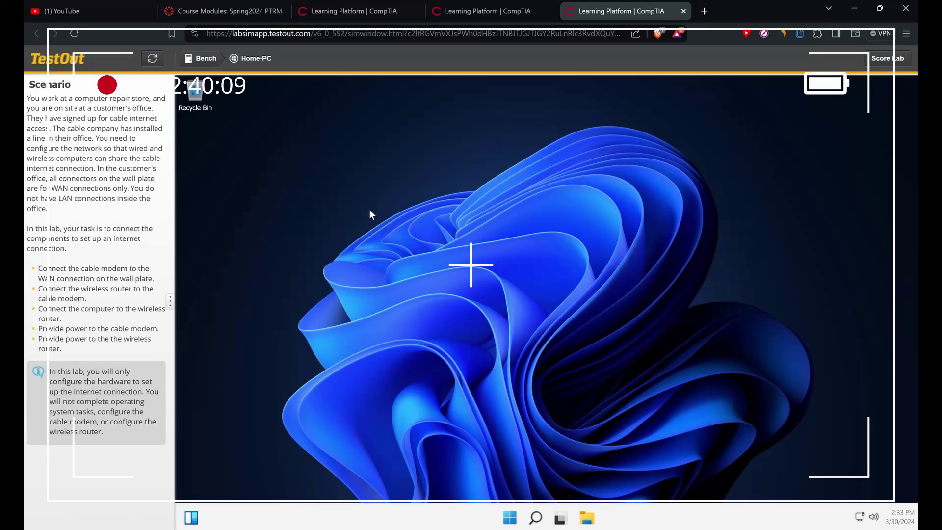
{"action": "right_click", "coordinate": [859, 516]}
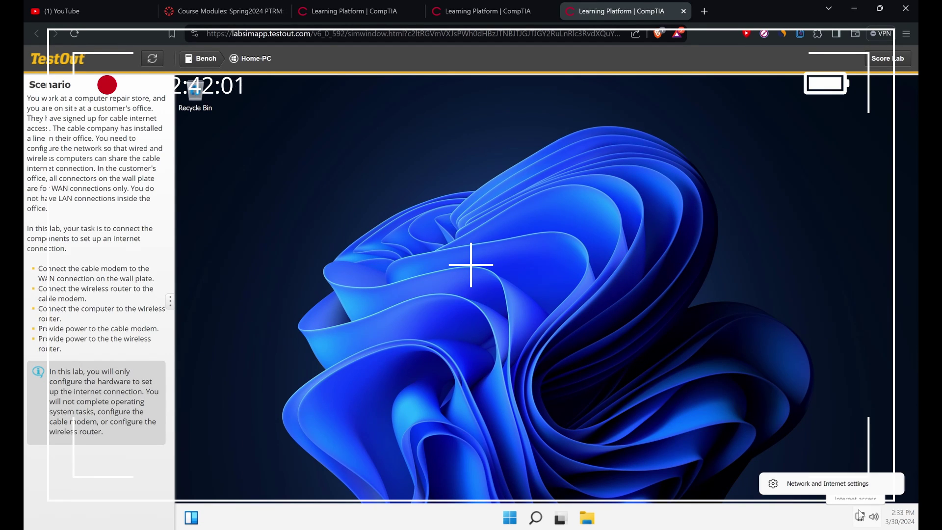
{"action": "left_click", "coordinate": [834, 483]}
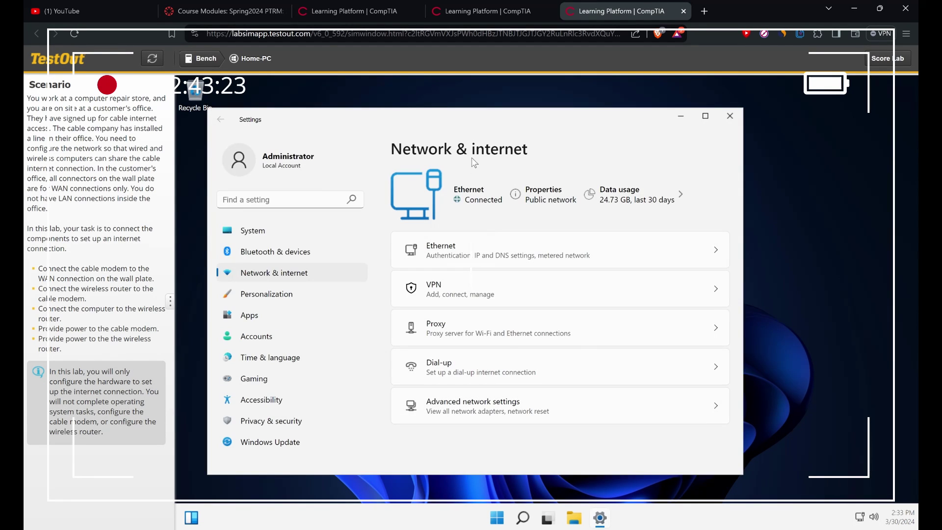
{"action": "left_click", "coordinate": [729, 117]}
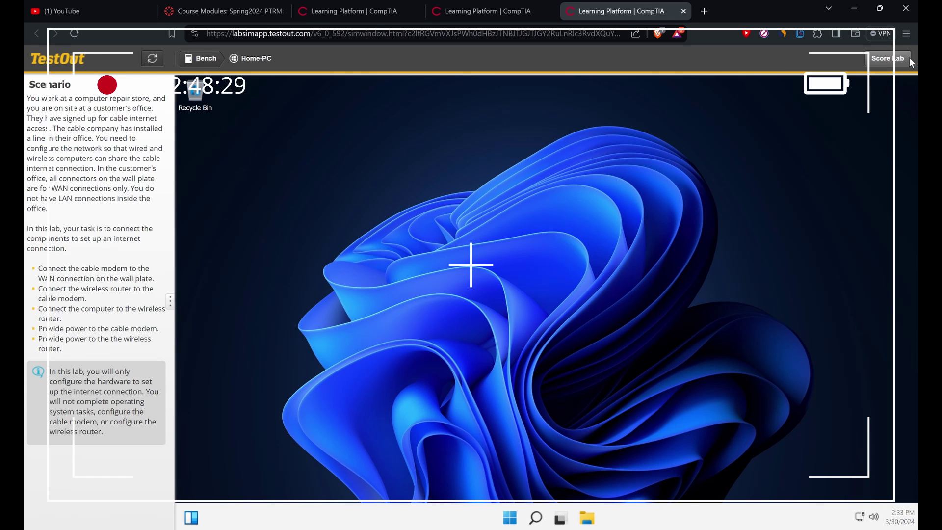
{"action": "left_click", "coordinate": [908, 57]}
{"action": "left_click", "coordinate": [579, 377]}
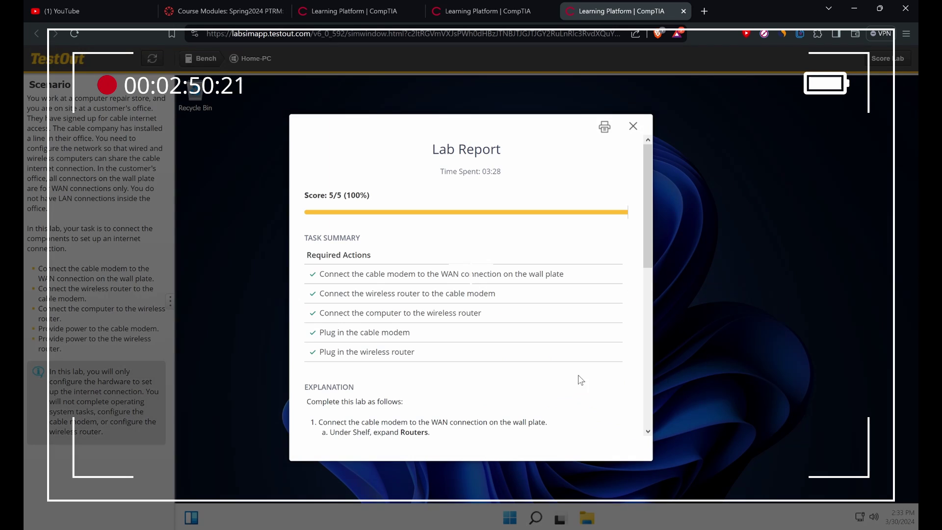